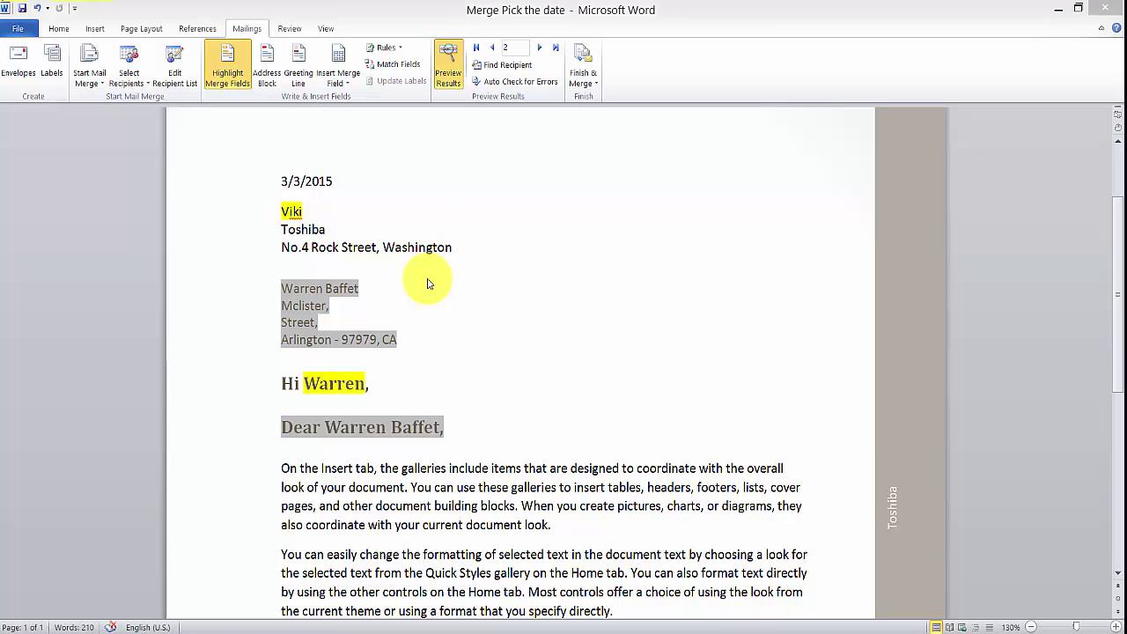
Step: Review the list of merge recipients, then close it
{"action": "left_click", "coordinate": [530, 256]}
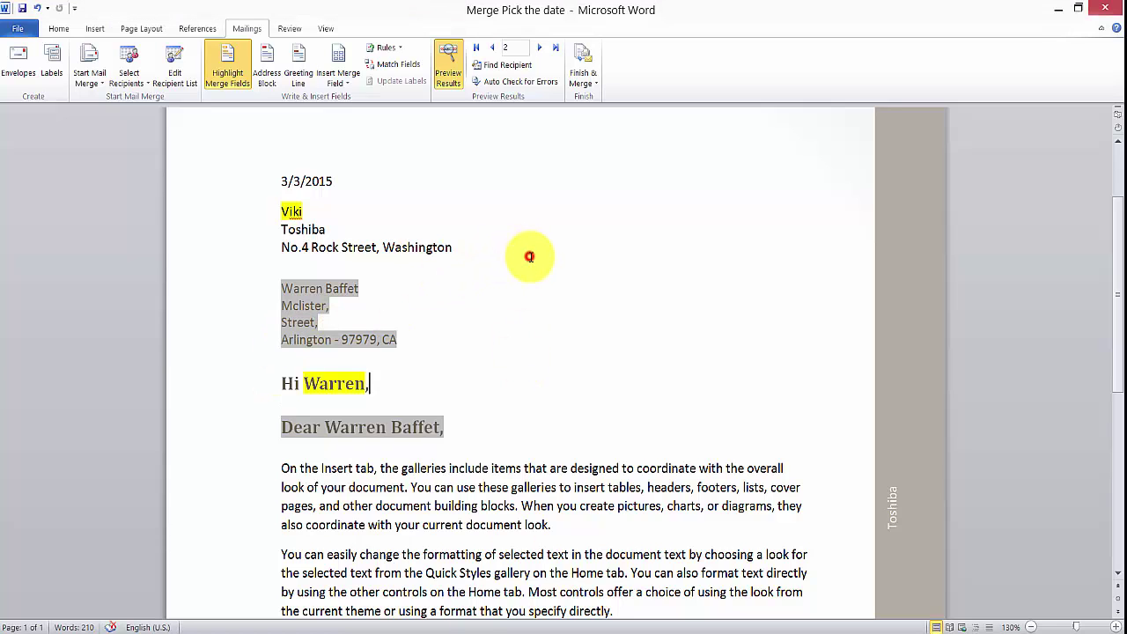
{"action": "left_click", "coordinate": [485, 241]}
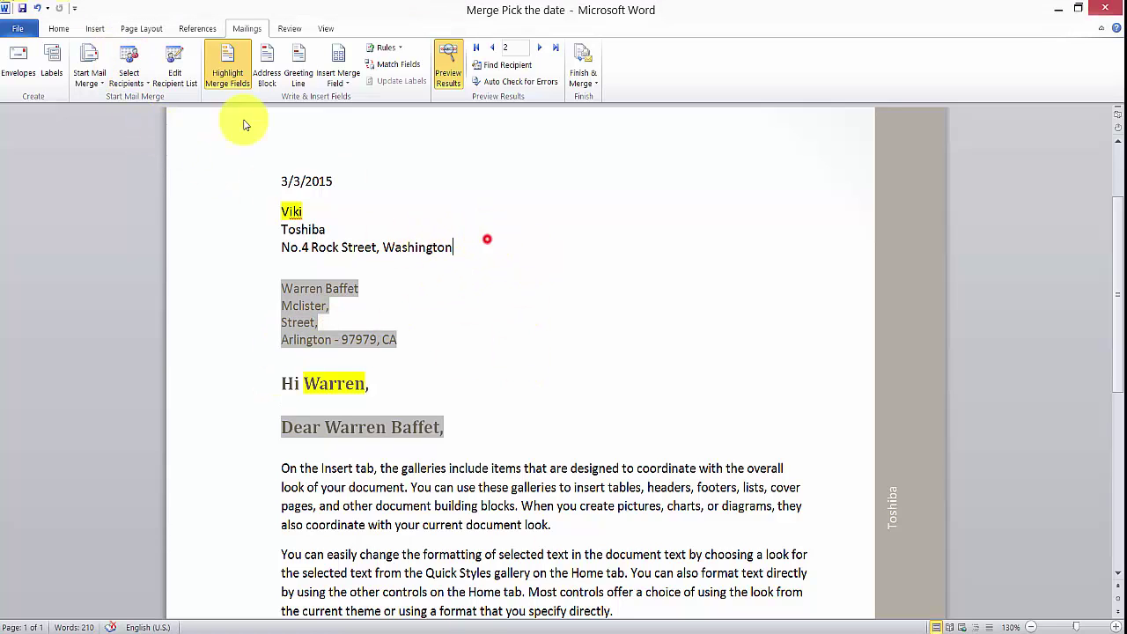
{"action": "left_click", "coordinate": [181, 86]}
{"action": "left_click_drag", "start_coordinate": [555, 327], "coordinate": [716, 338]}
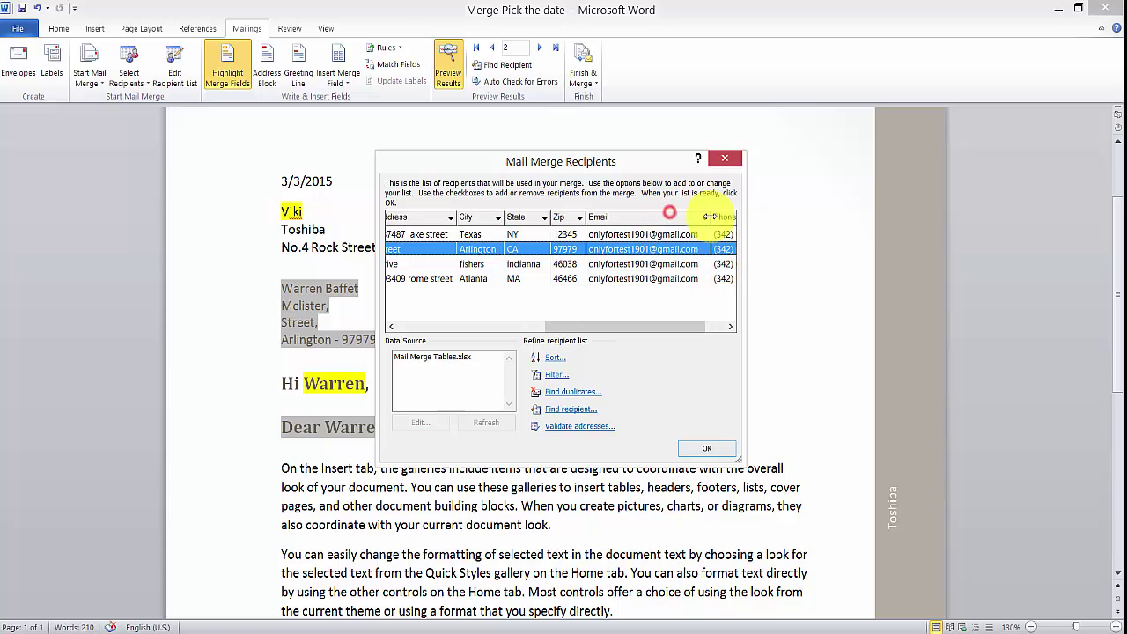
{"action": "left_click", "coordinate": [716, 448]}
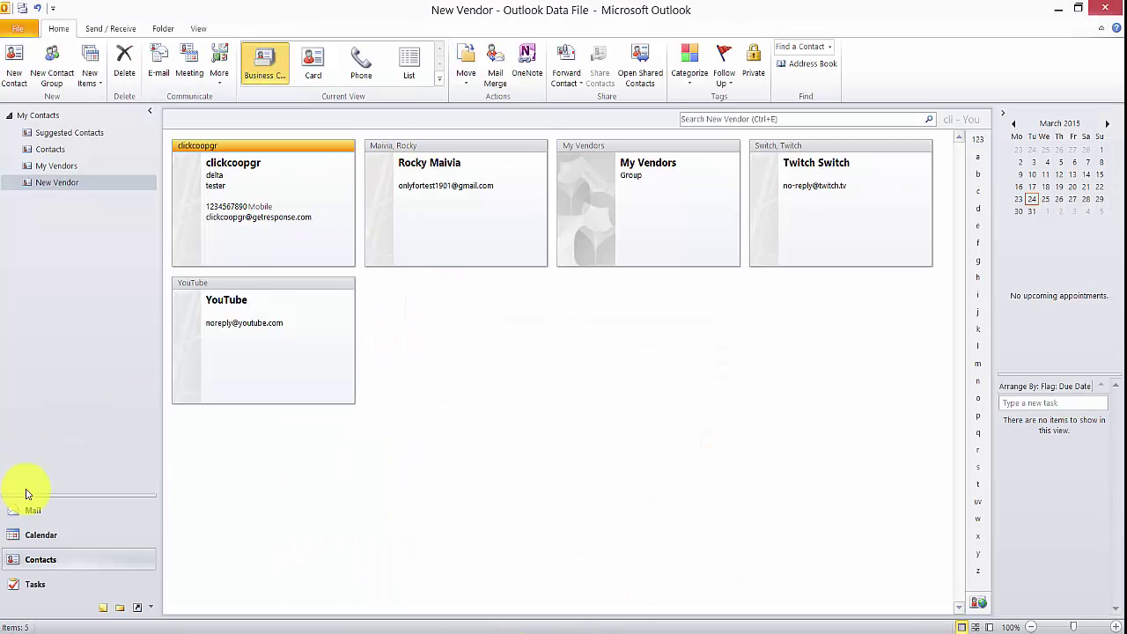
Step: Switch Outlook to Mail and turn on Work Offline from the Send / Receive options
{"action": "left_click", "coordinate": [44, 514]}
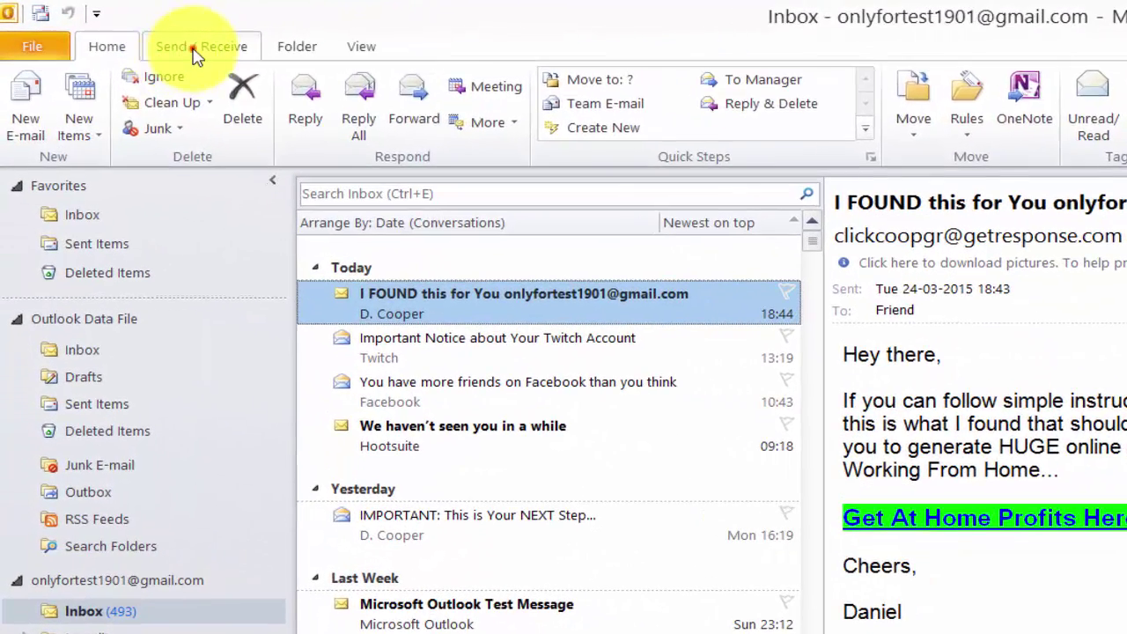
{"action": "left_click", "coordinate": [132, 32]}
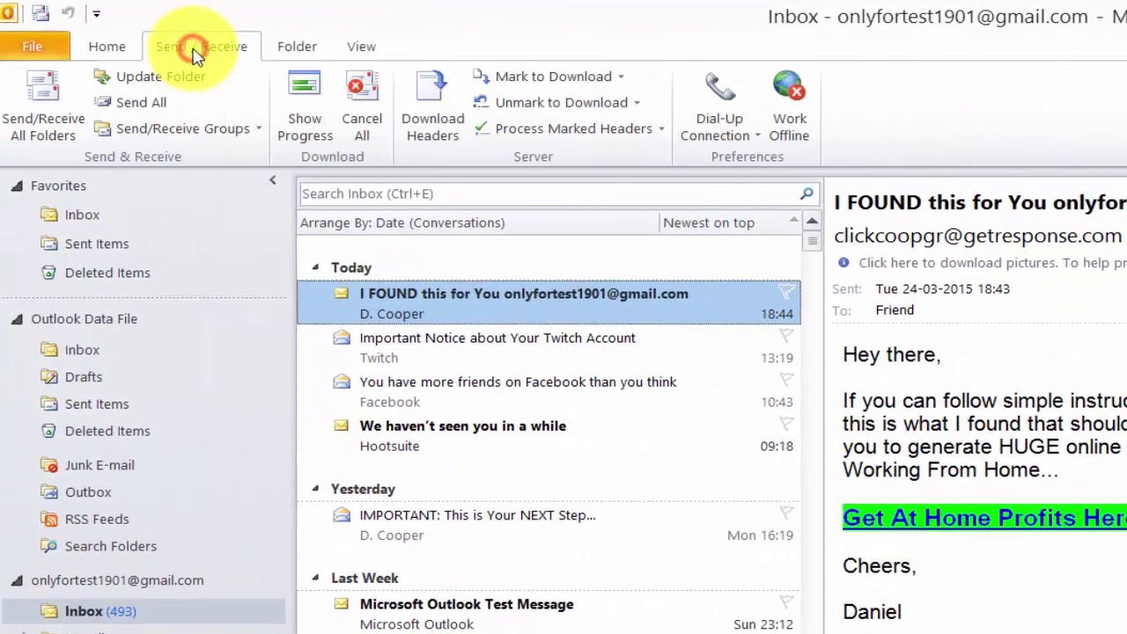
{"action": "left_click", "coordinate": [800, 110]}
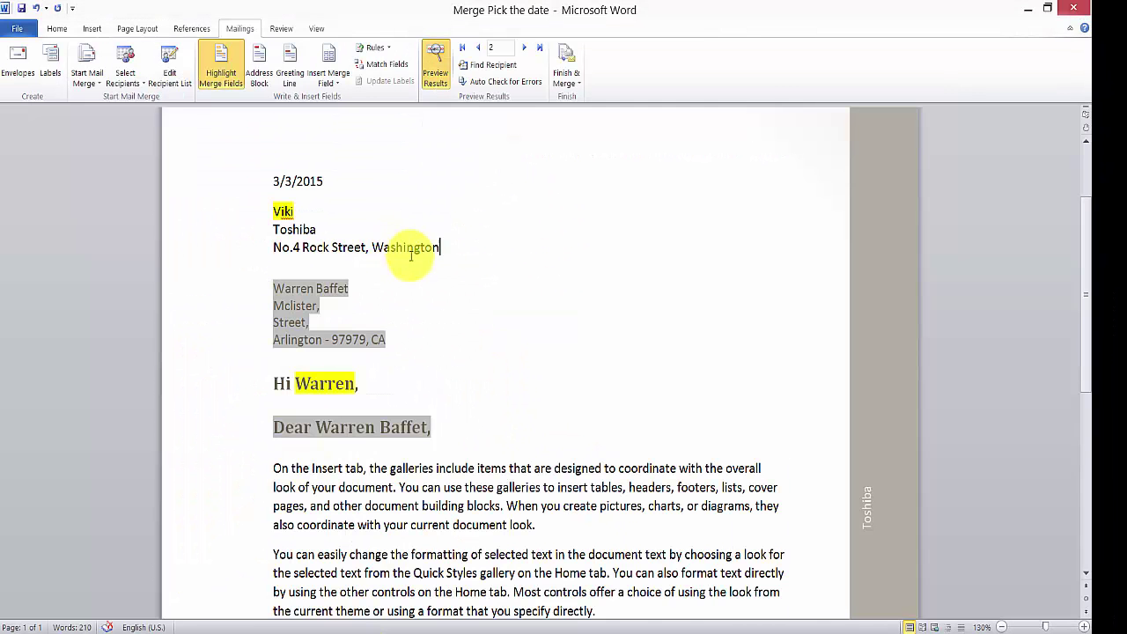
Step: Preview the merged letter from the first record through to record 4
{"action": "left_click", "coordinate": [450, 232]}
{"action": "left_click", "coordinate": [496, 216]}
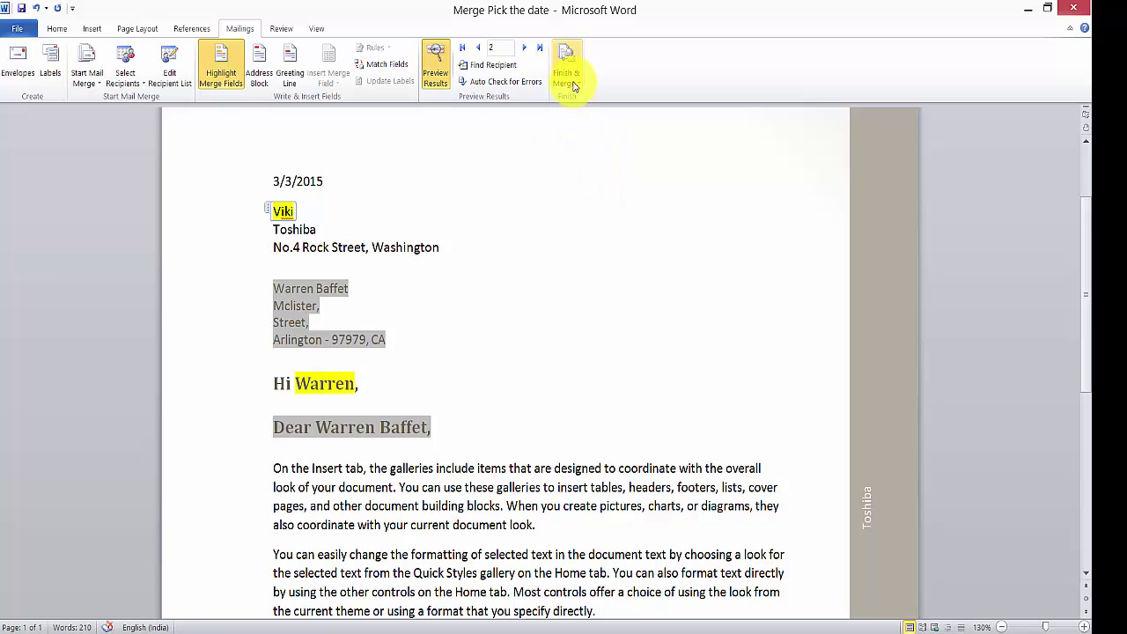
{"action": "left_click", "coordinate": [455, 347]}
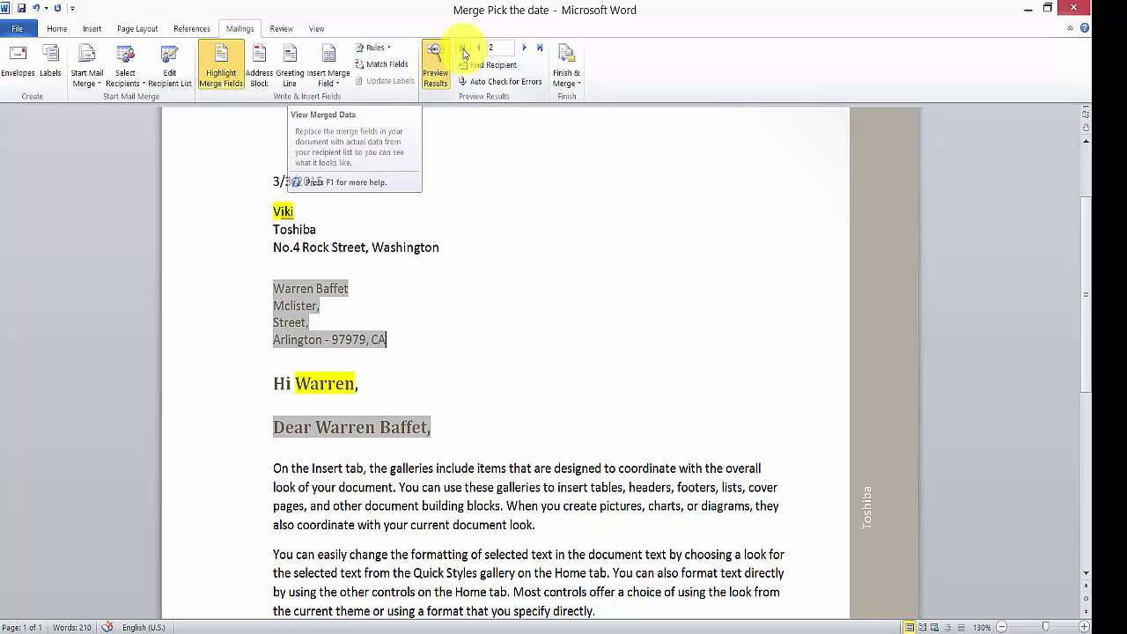
{"action": "left_click", "coordinate": [477, 49]}
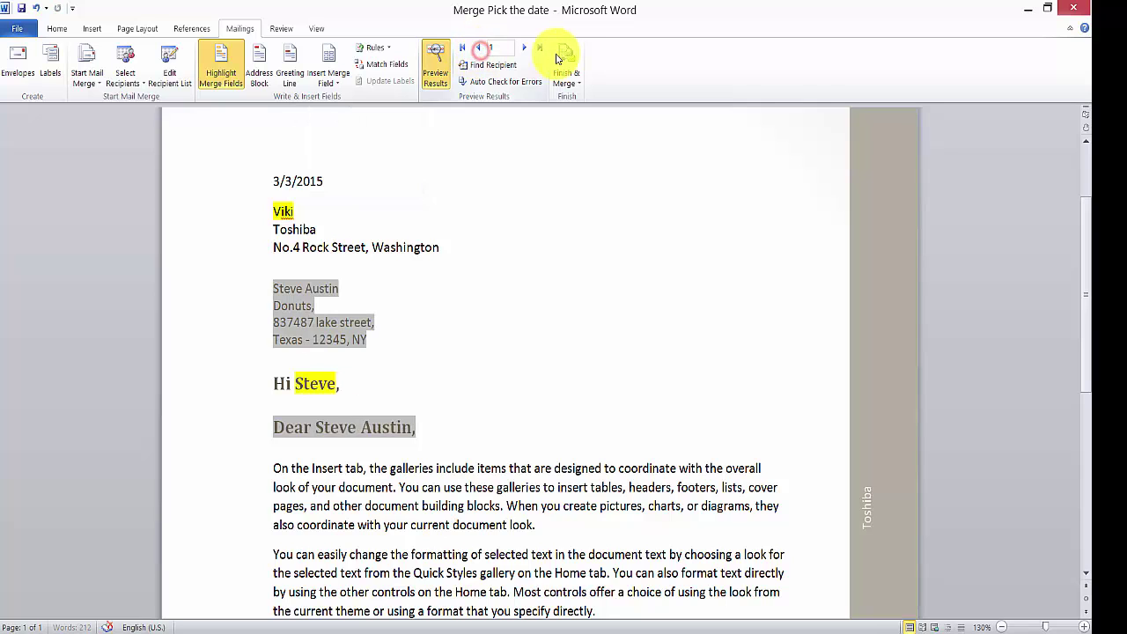
{"action": "left_click", "coordinate": [524, 50]}
{"action": "left_click", "coordinate": [524, 50]}
{"action": "left_click", "coordinate": [524, 50]}
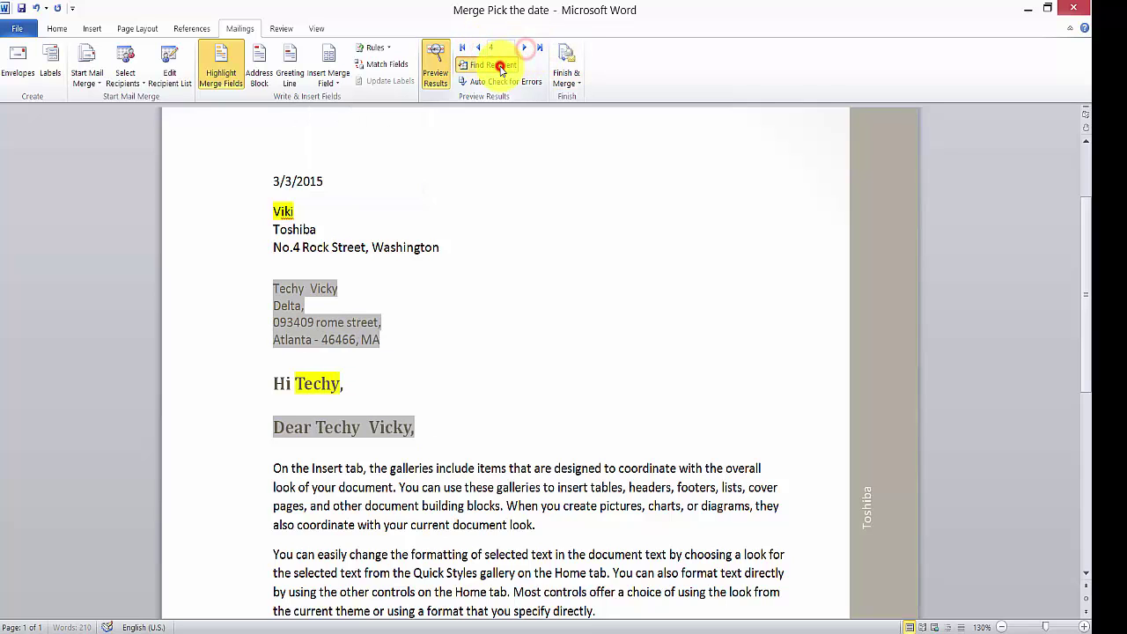
Step: Dismiss the Find Recipient and Auto Check for Errors dialogs, then open Finish & Merge
{"action": "left_click", "coordinate": [493, 64]}
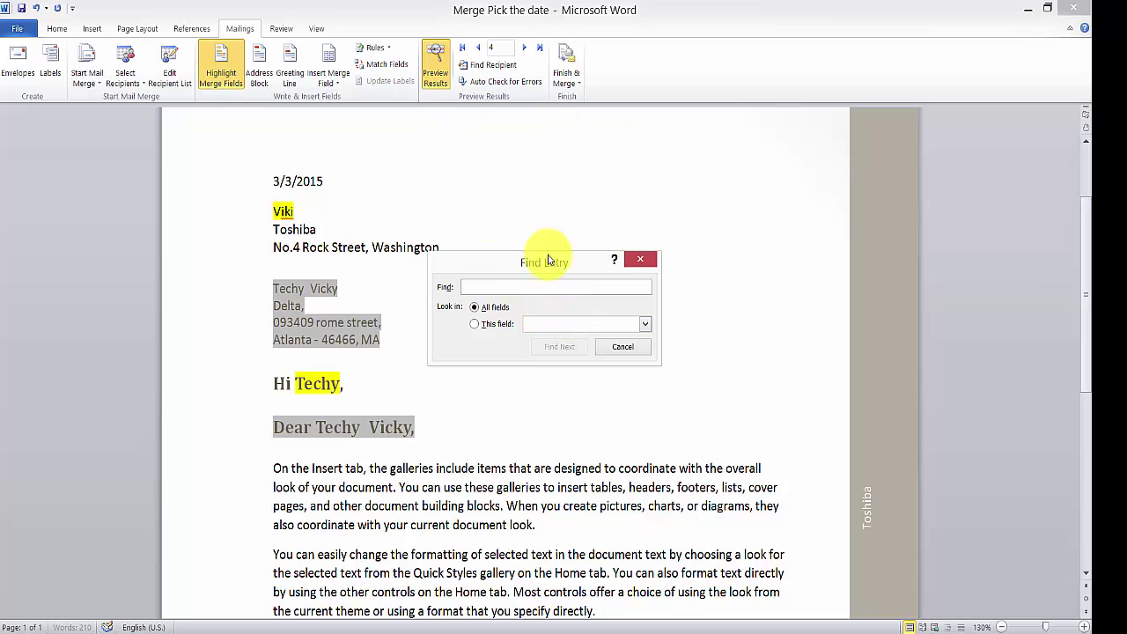
{"action": "left_click", "coordinate": [640, 259]}
{"action": "left_click", "coordinate": [506, 82]}
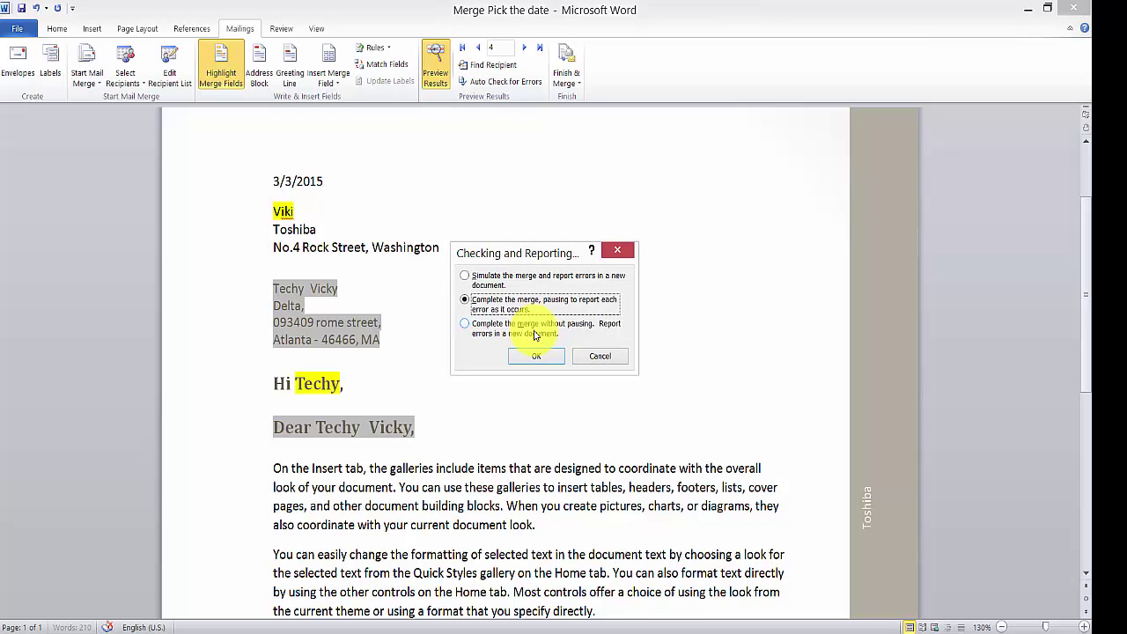
{"action": "left_click", "coordinate": [601, 357]}
{"action": "left_click", "coordinate": [567, 71]}
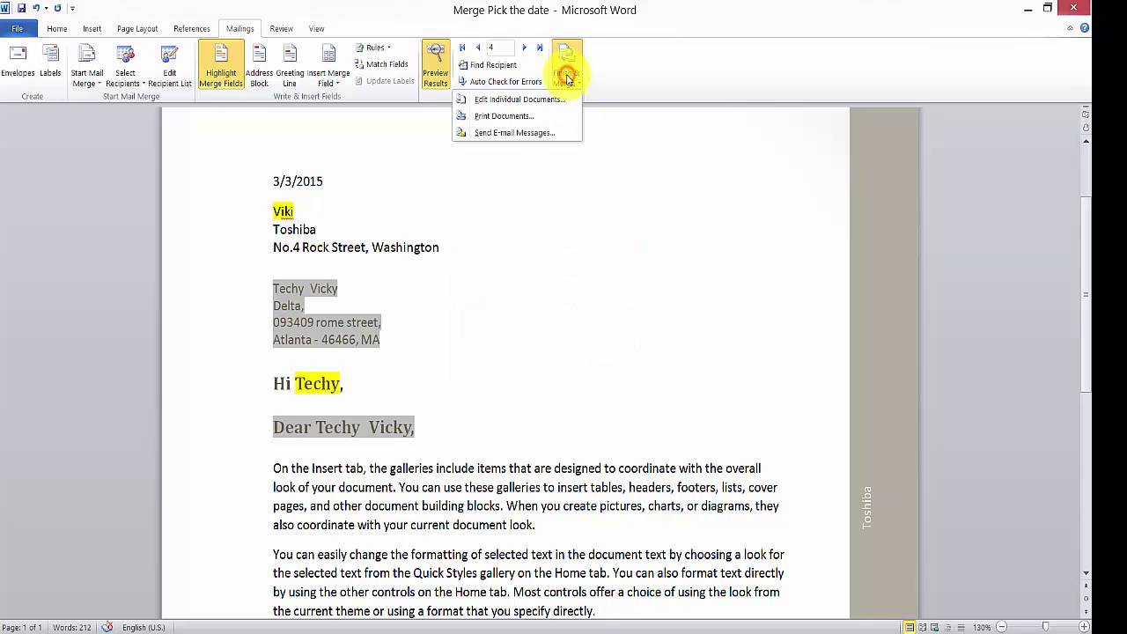
Step: Merge to e-mail with To set to Email, HTML format, starting at record 1, subject 'Important News Letters'
{"action": "left_click", "coordinate": [513, 134]}
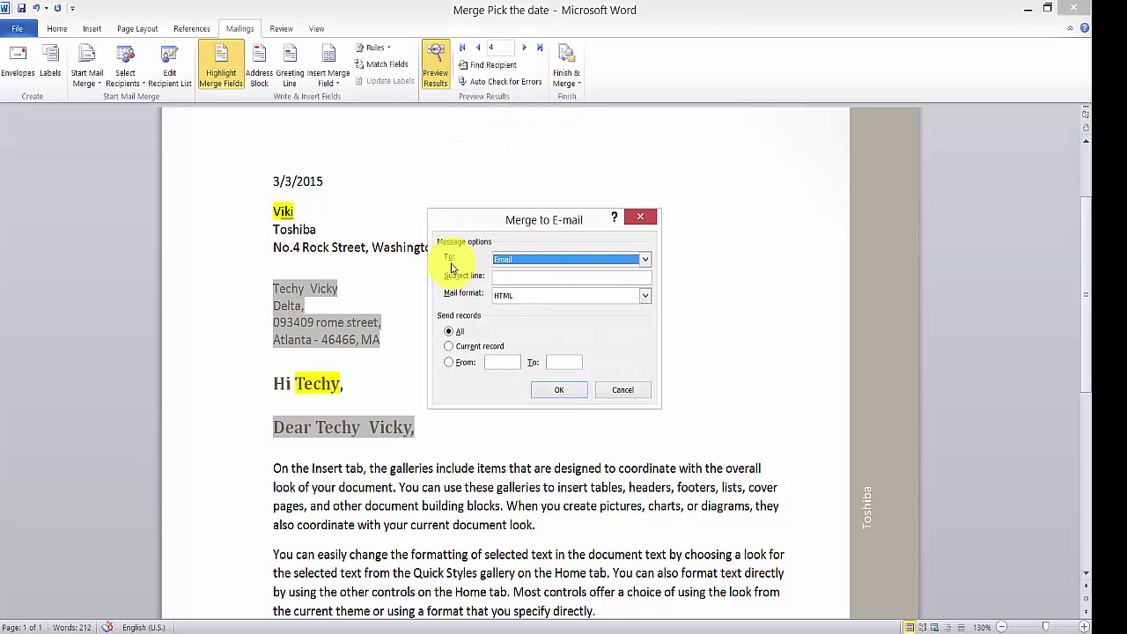
{"action": "left_click", "coordinate": [521, 261]}
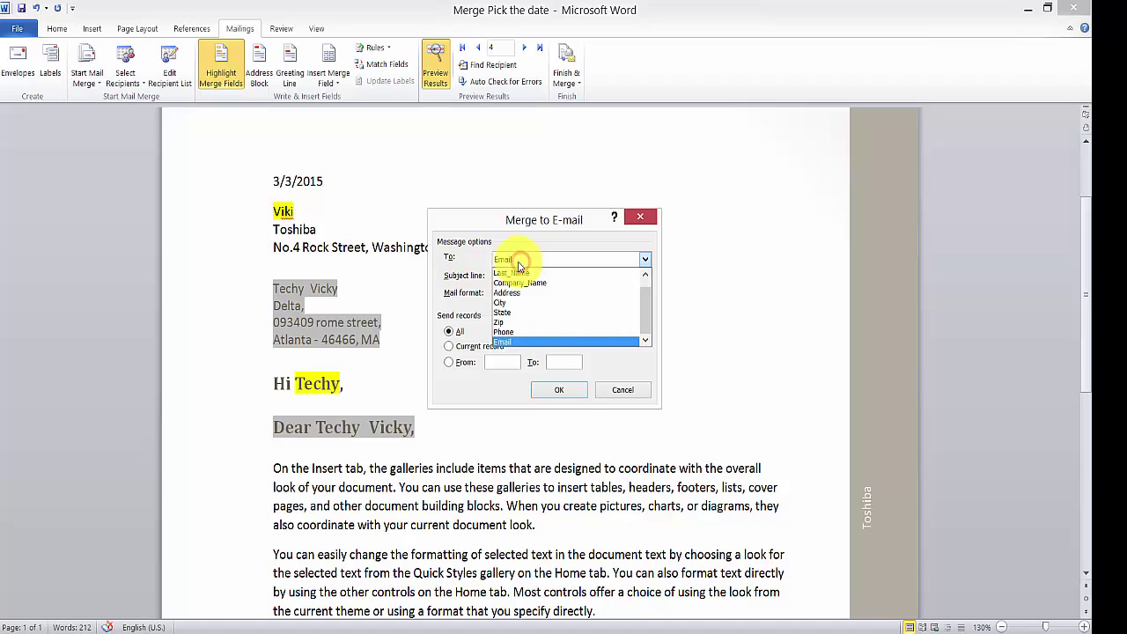
{"action": "left_click", "coordinate": [520, 264]}
{"action": "left_click", "coordinate": [522, 261]}
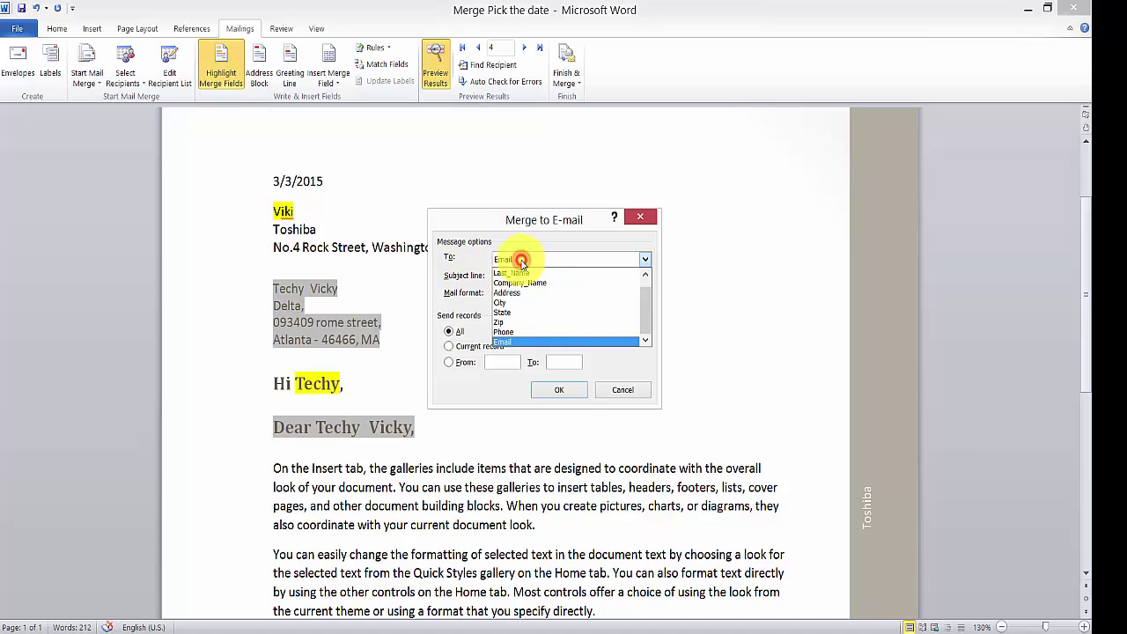
{"action": "left_click", "coordinate": [516, 342]}
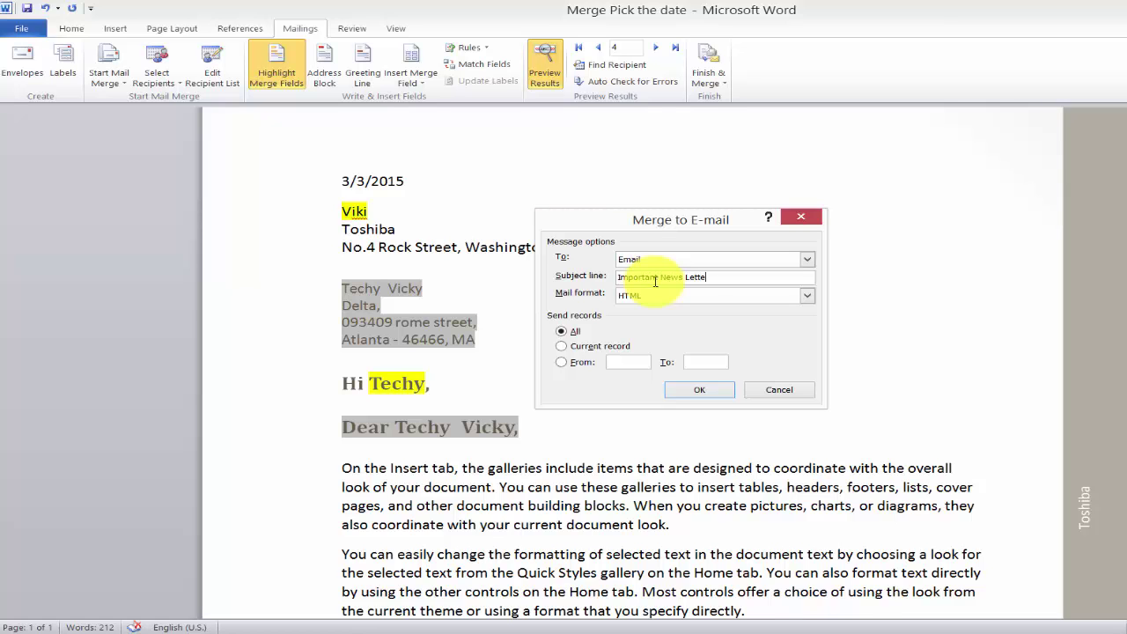
{"action": "left_click", "coordinate": [747, 295]}
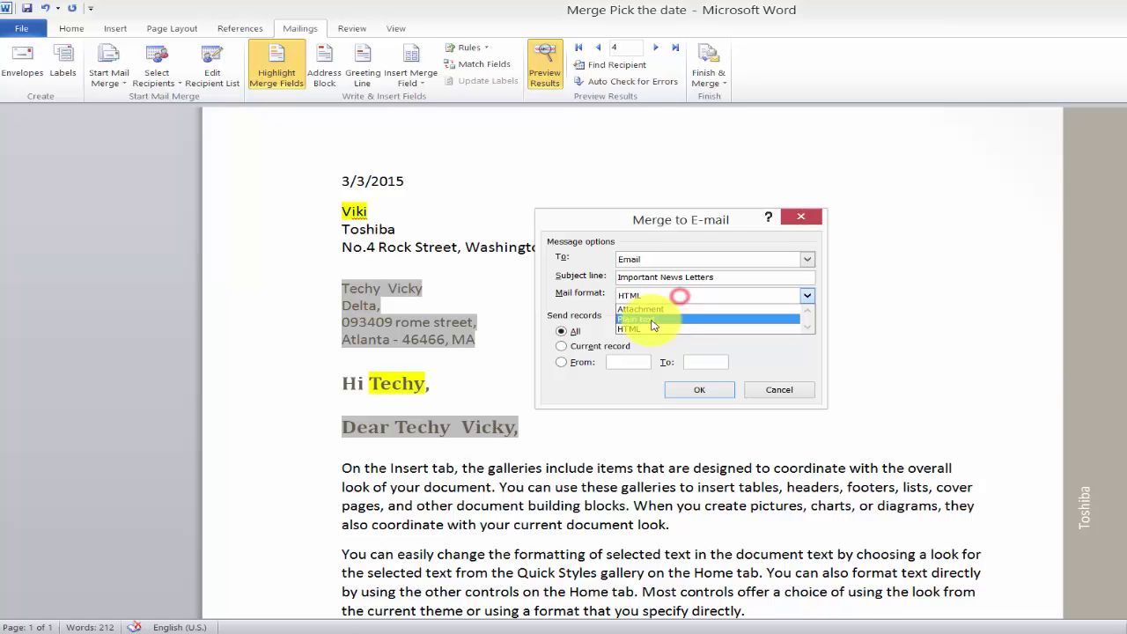
{"action": "left_click", "coordinate": [667, 331]}
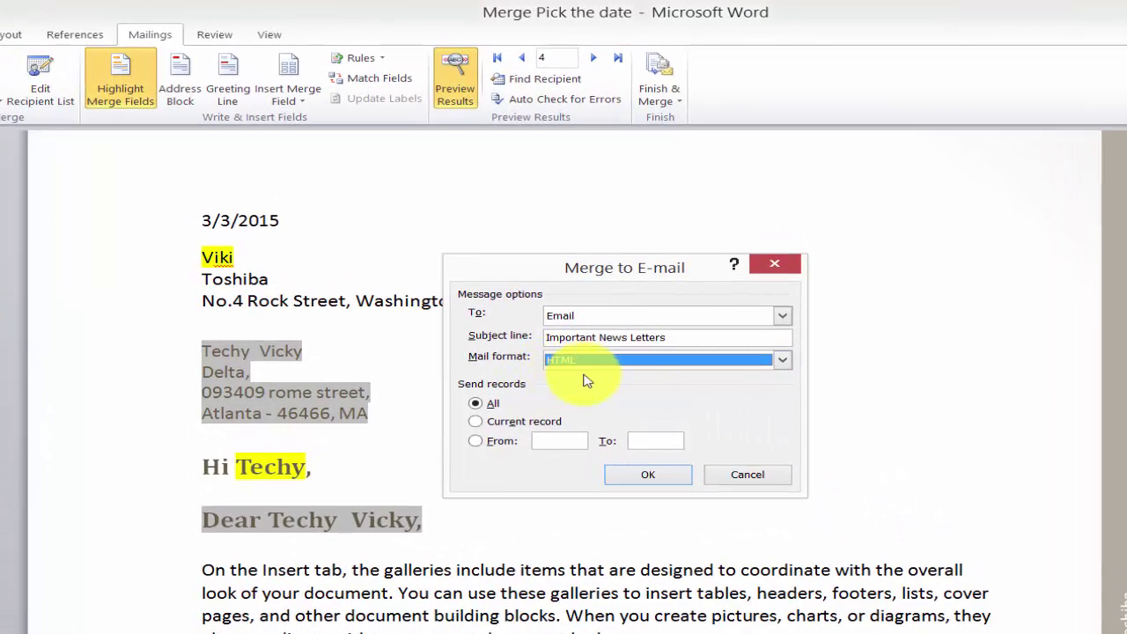
{"action": "left_click", "coordinate": [502, 442]}
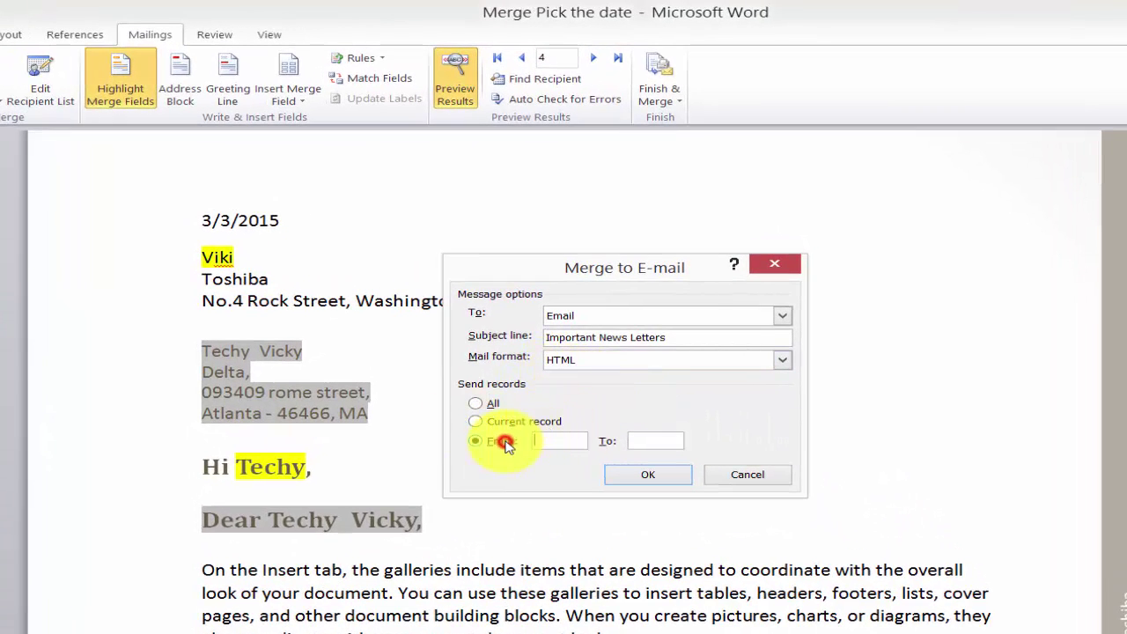
{"action": "left_click", "coordinate": [552, 442]}
{"action": "type", "text": "1"}
{"action": "left_click", "coordinate": [569, 443]}
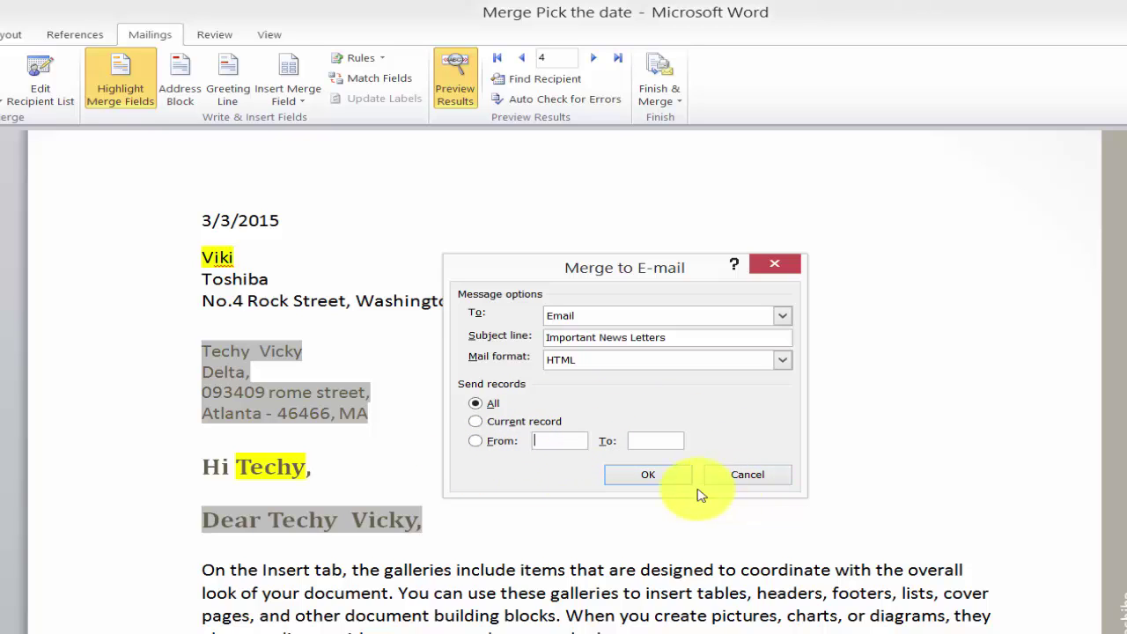
Step: Send the merged e-mails and view them queued in the Outbox
{"action": "left_click", "coordinate": [650, 476]}
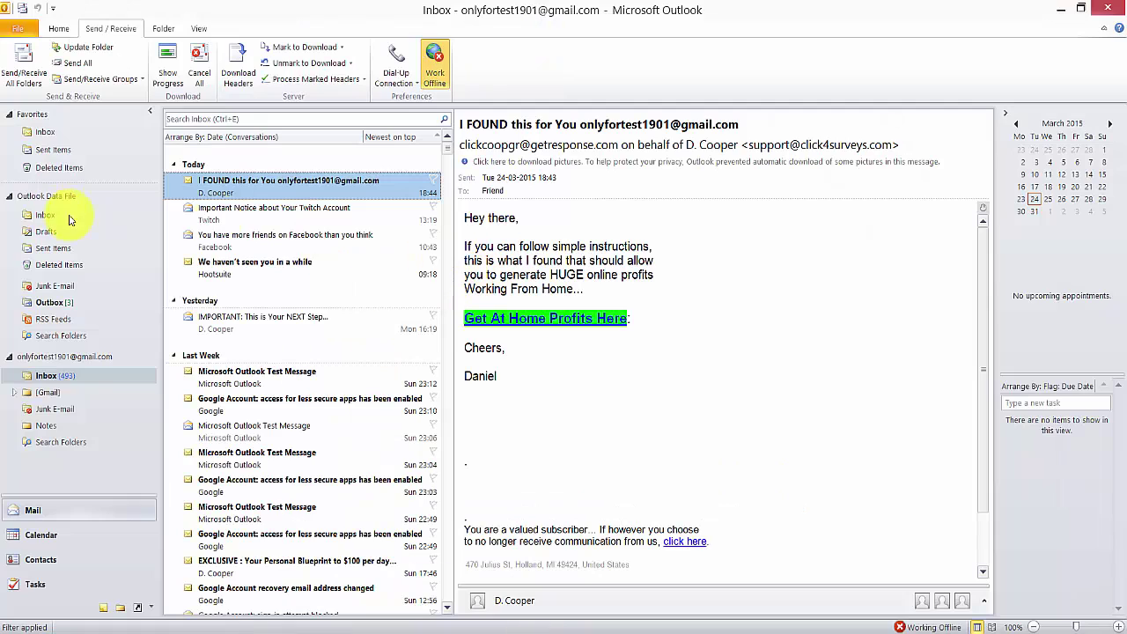
{"action": "left_click", "coordinate": [52, 231]}
{"action": "left_click", "coordinate": [55, 302]}
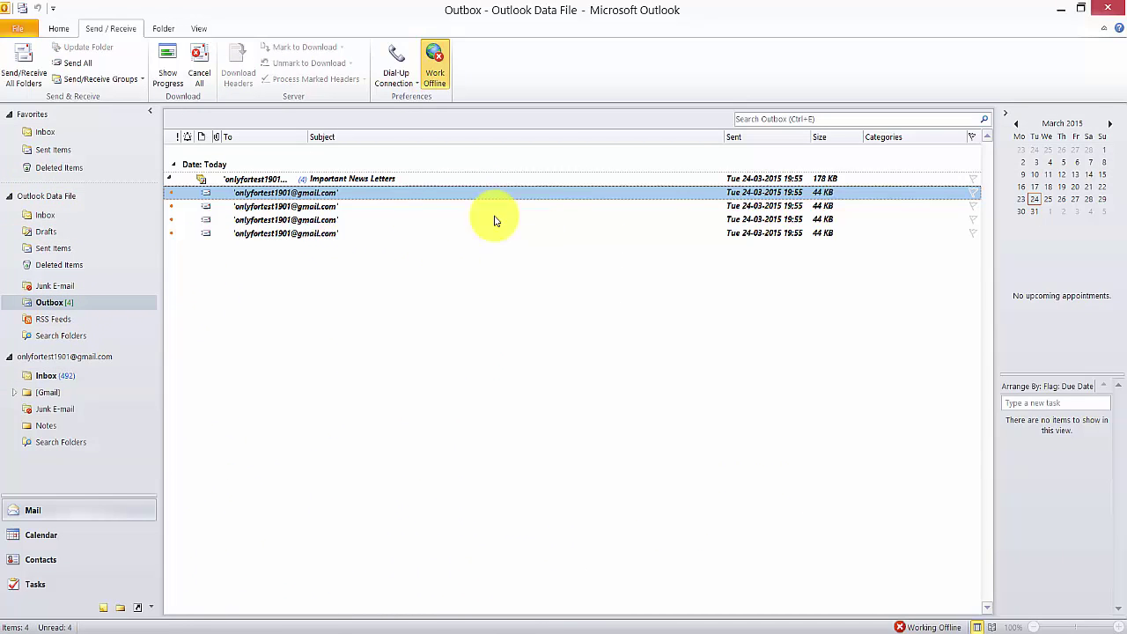
Step: Open a queued 'Important News Letters' message and review the recipient's personalised letter
{"action": "double_click", "coordinate": [384, 200]}
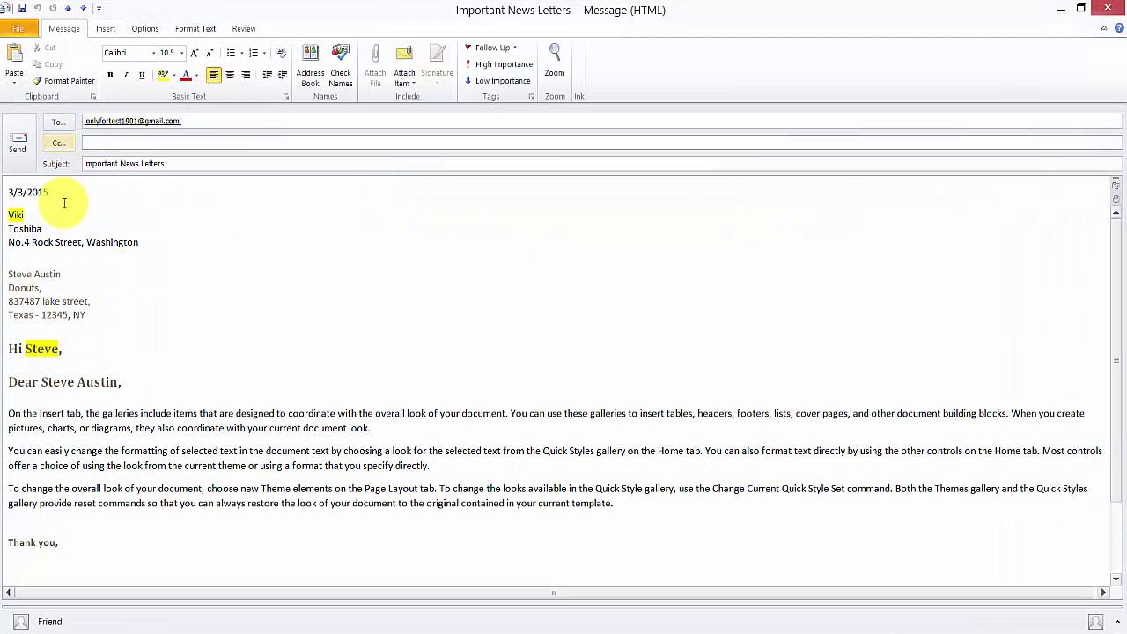
{"action": "scroll", "coordinate": [144, 337], "scroll_direction": "down", "scroll_amount": 2}
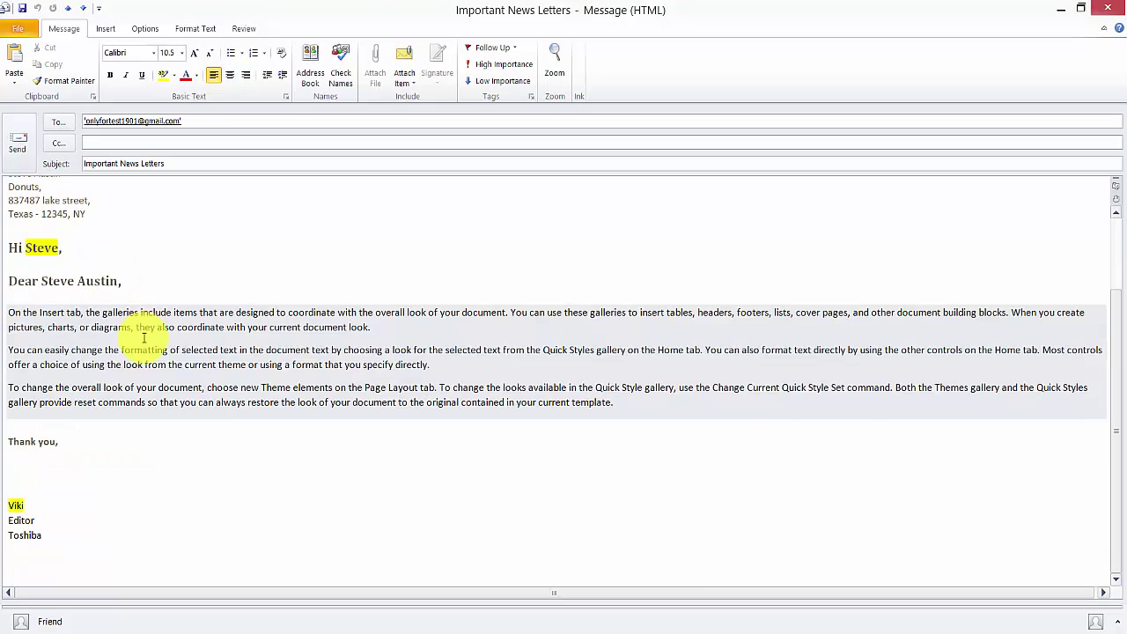
{"action": "scroll", "coordinate": [156, 354], "scroll_direction": "up", "scroll_amount": 2}
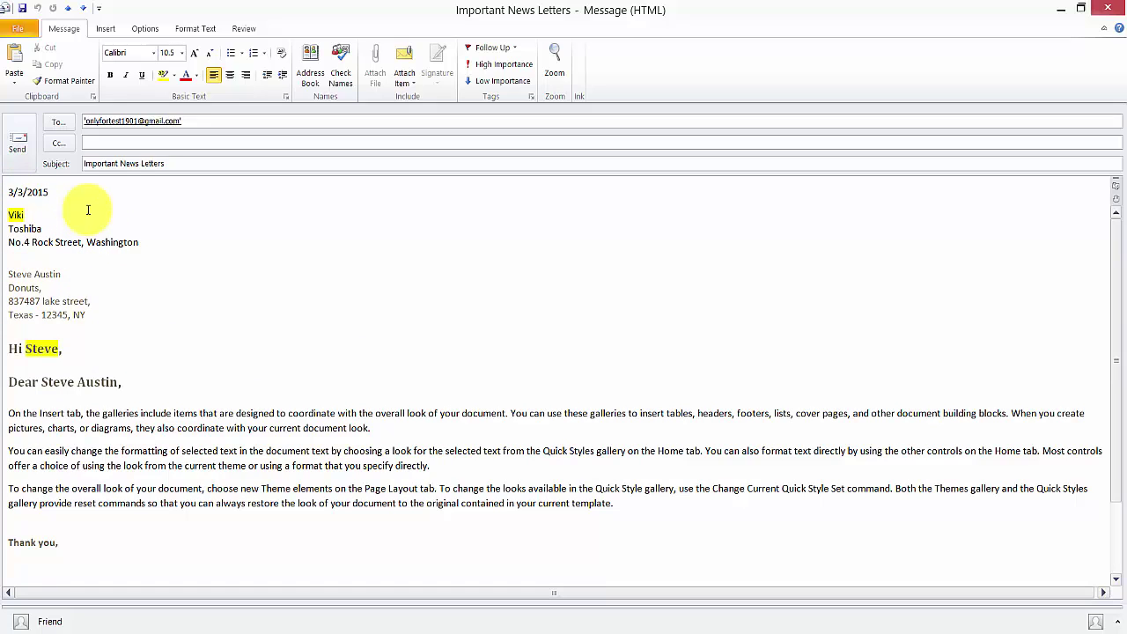
{"action": "left_click_drag", "start_coordinate": [94, 317], "coordinate": [11, 244]}
{"action": "left_click", "coordinate": [138, 305]}
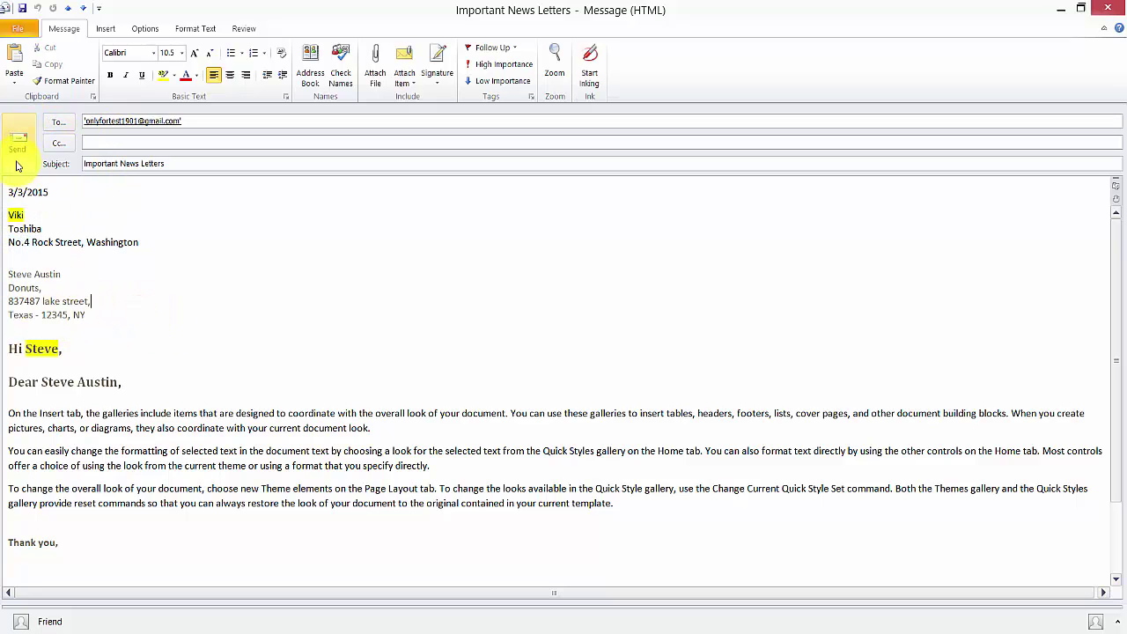
Step: Close the message, take Outlook back online and Send/Receive All Folders to deliver the newsletters
{"action": "left_click", "coordinate": [1116, 11]}
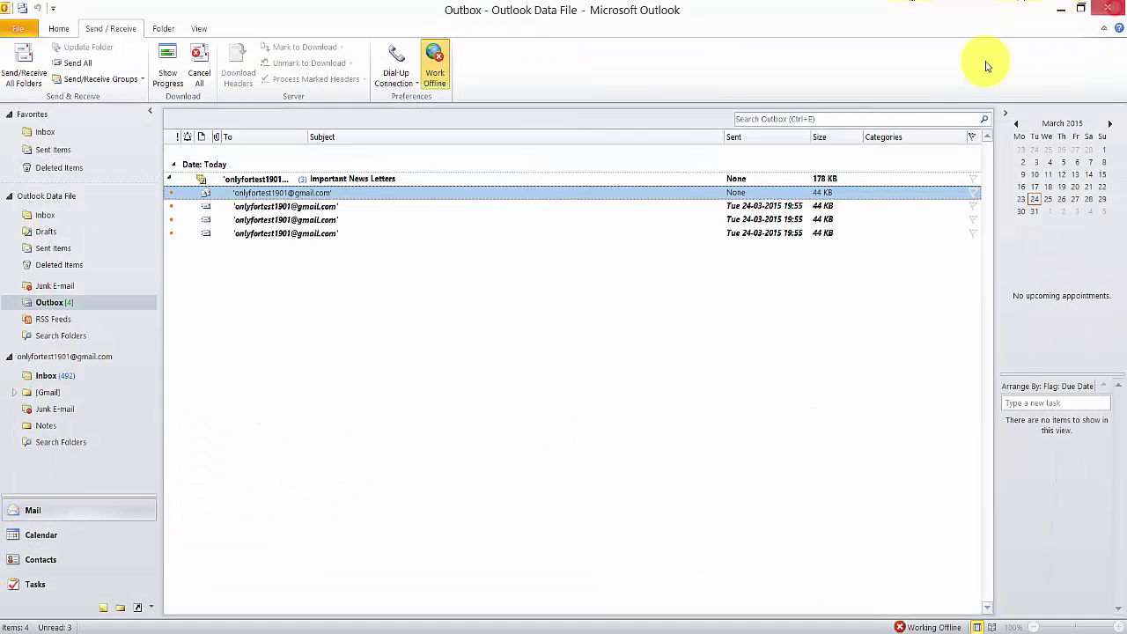
{"action": "left_click", "coordinate": [435, 71]}
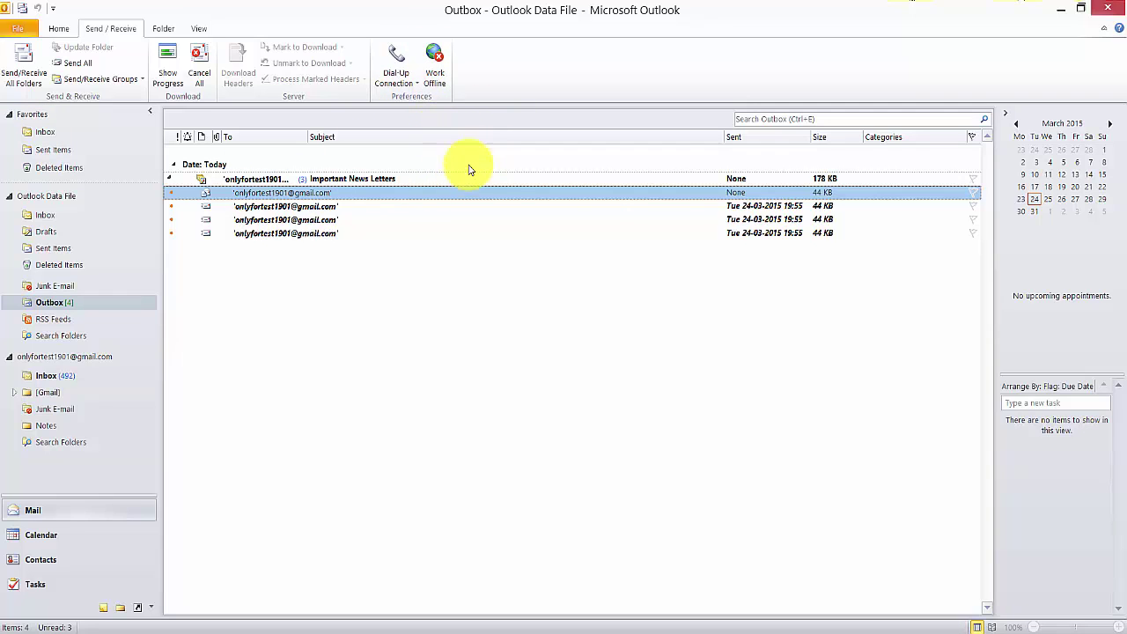
{"action": "left_click", "coordinate": [166, 70]}
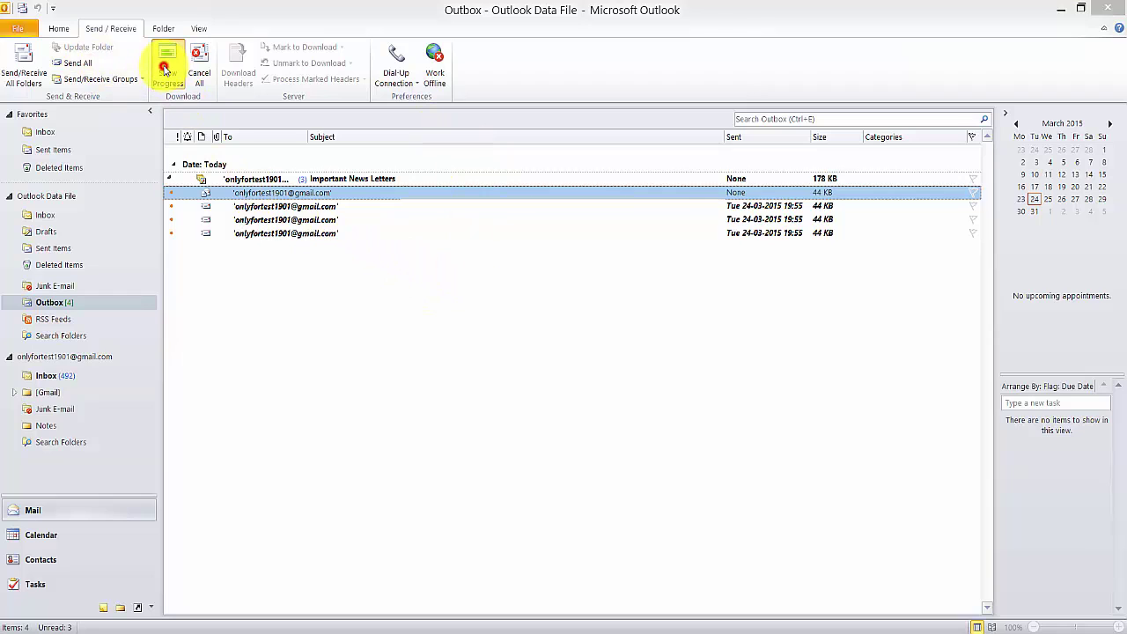
{"action": "left_click", "coordinate": [44, 133]}
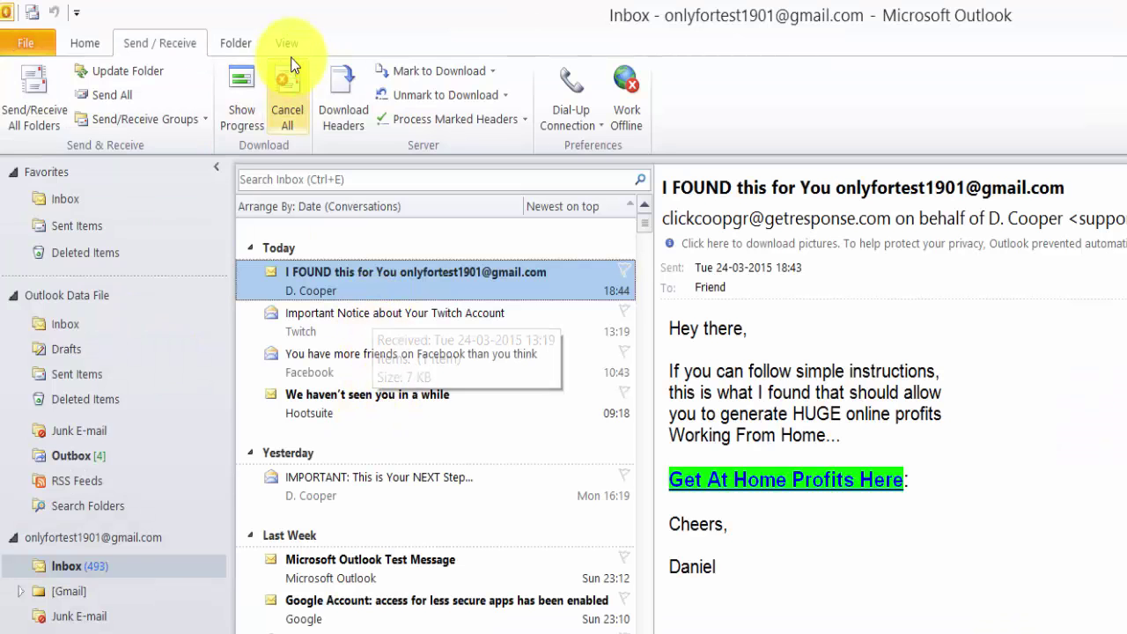
{"action": "left_click", "coordinate": [165, 58]}
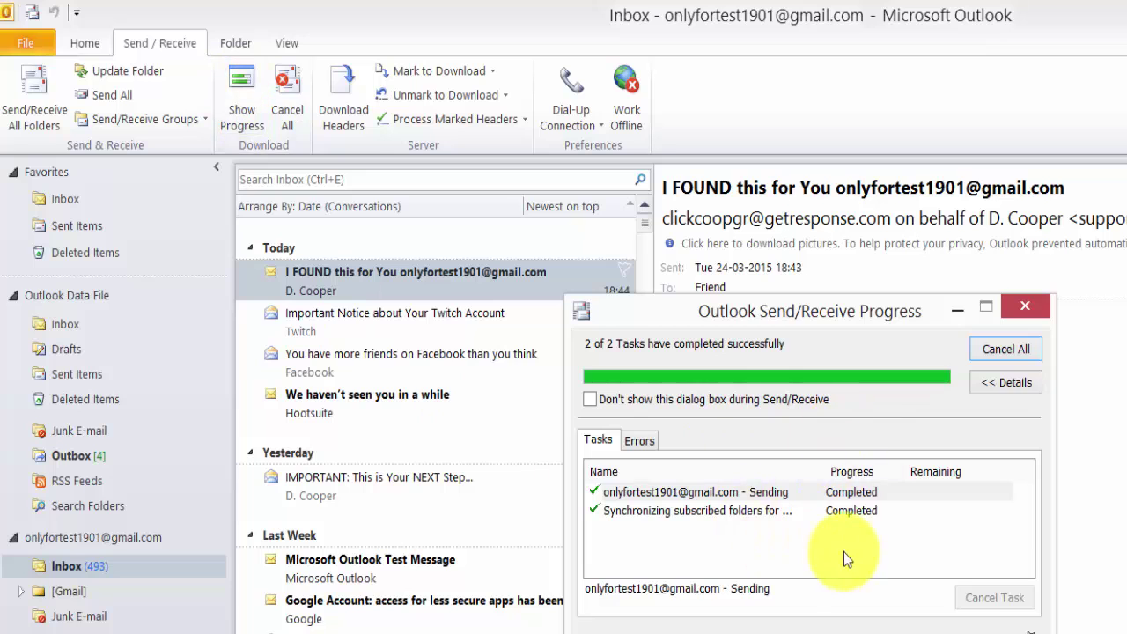
{"action": "left_click", "coordinate": [1026, 308]}
{"action": "left_click", "coordinate": [45, 113]}
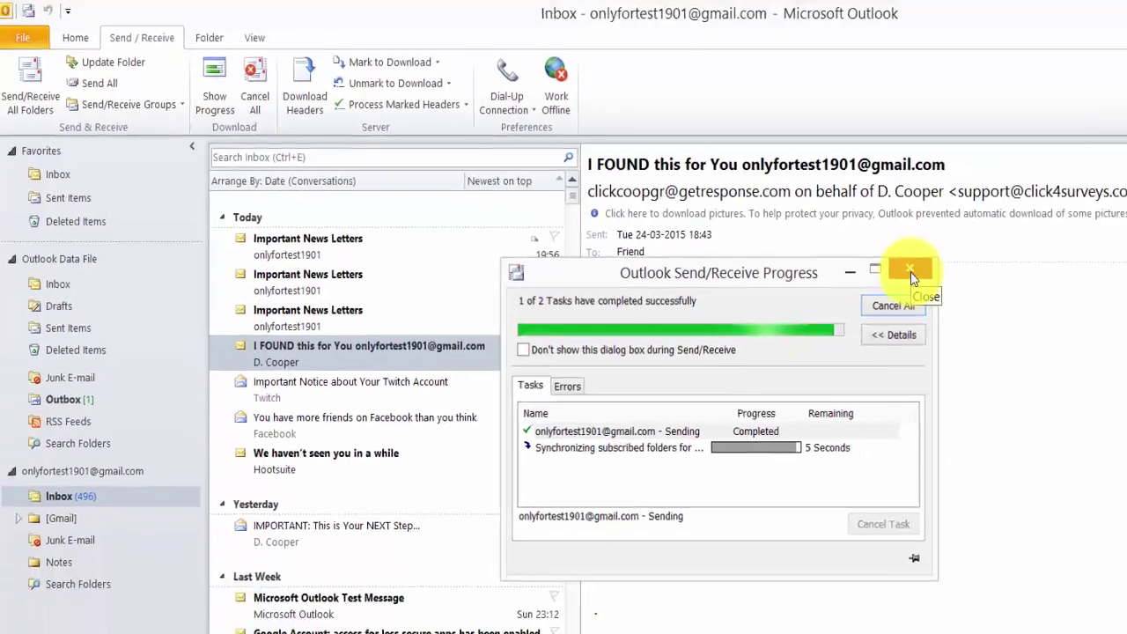
Step: Read each of the three 'Important News Letters' emails, each personalised for a different recipient
{"action": "left_click", "coordinate": [911, 271]}
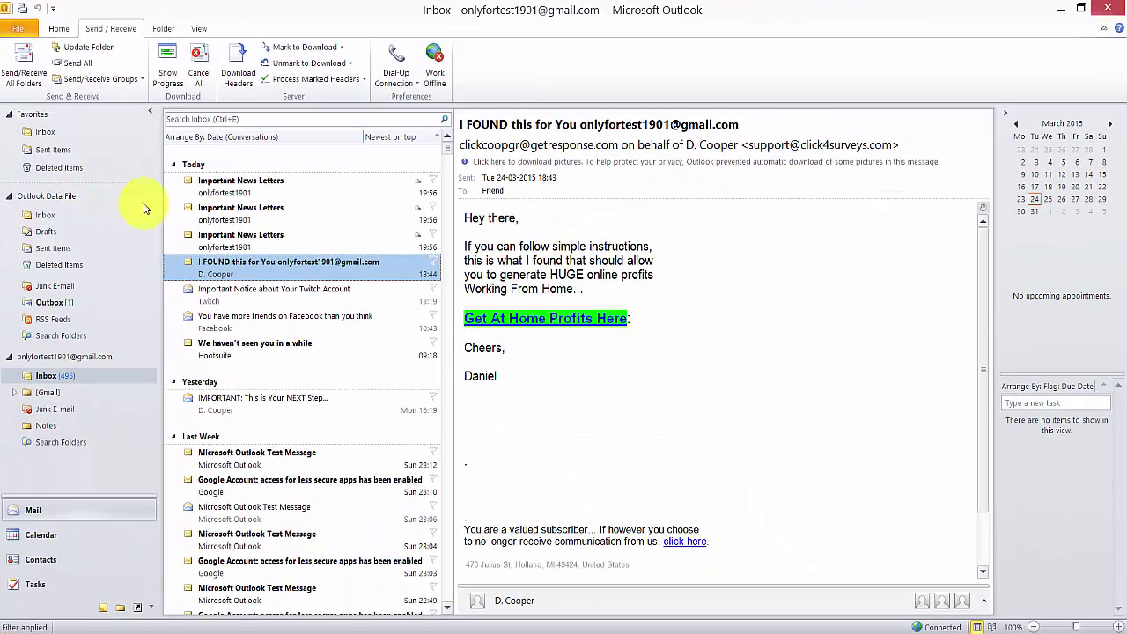
{"action": "scroll", "coordinate": [273, 254], "scroll_direction": "down", "scroll_amount": 5}
{"action": "scroll", "coordinate": [264, 229], "scroll_direction": "up", "scroll_amount": 5}
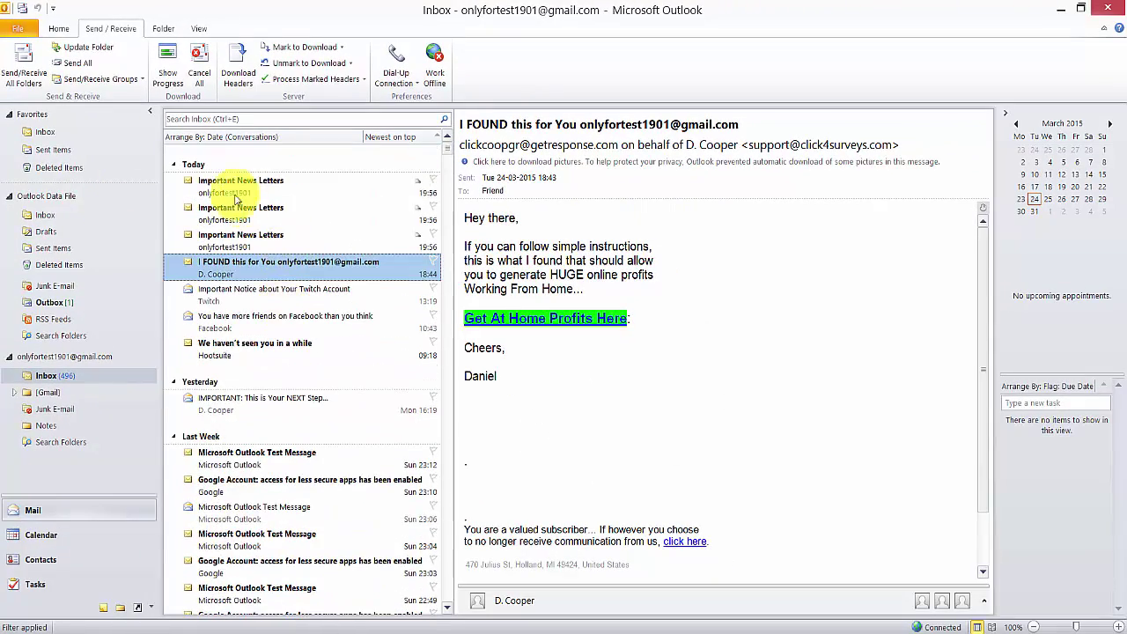
{"action": "left_click", "coordinate": [228, 186]}
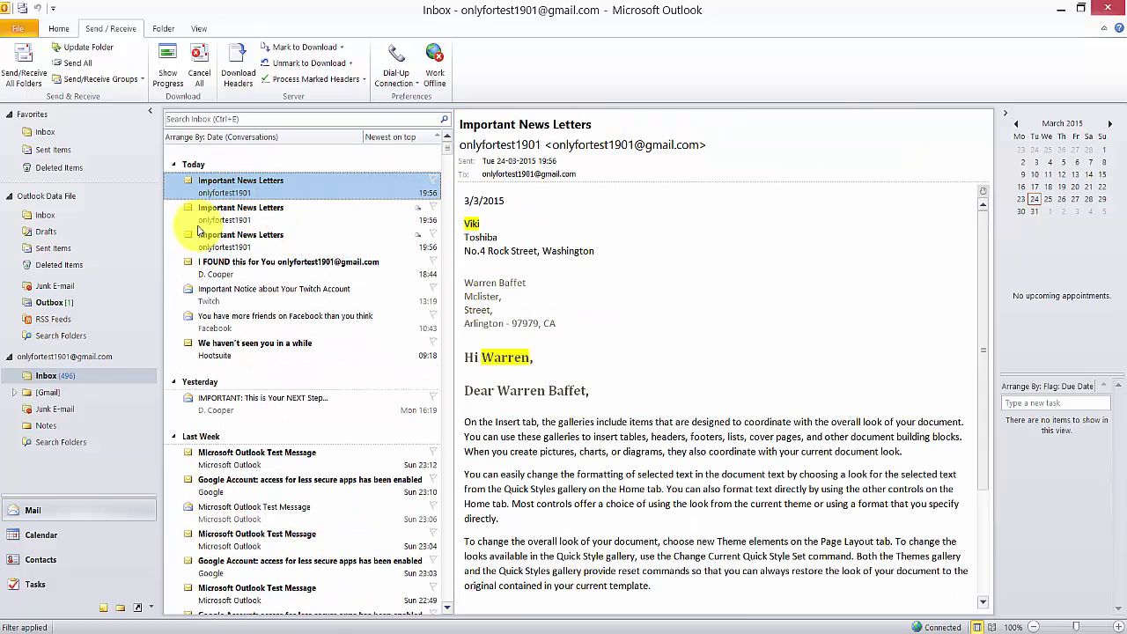
{"action": "left_click", "coordinate": [281, 209]}
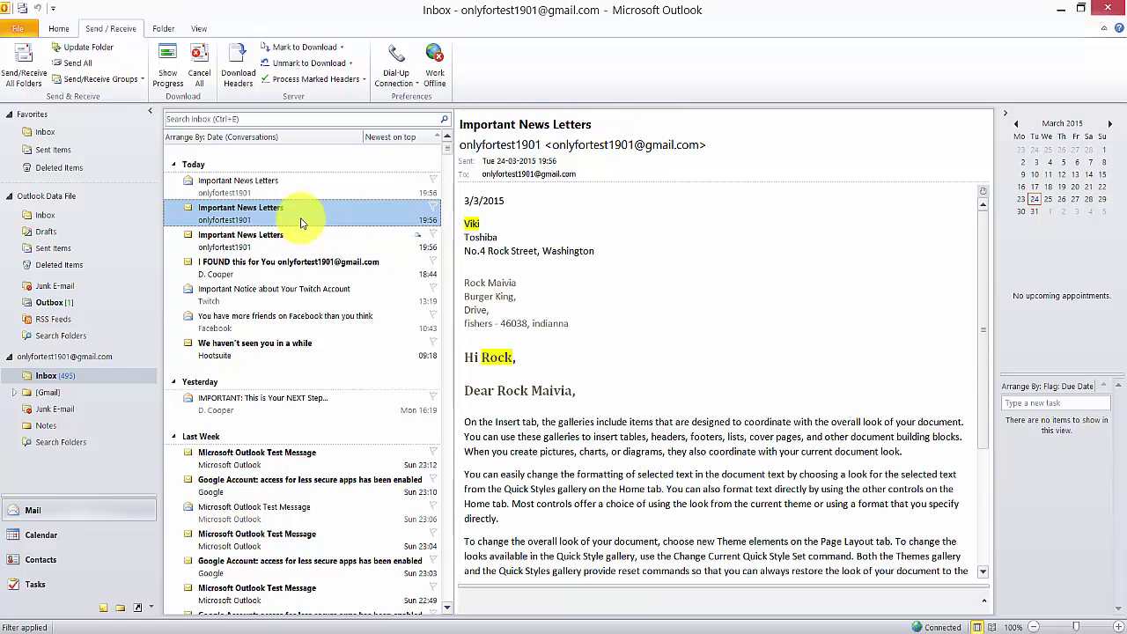
{"action": "left_click", "coordinate": [269, 187]}
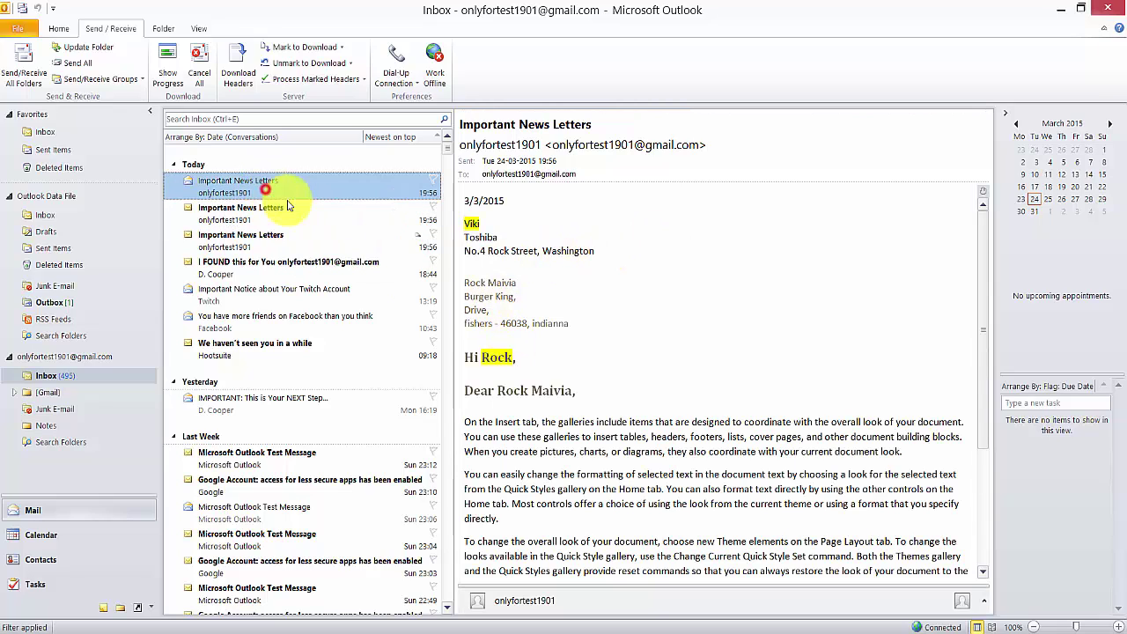
{"action": "left_click", "coordinate": [290, 244]}
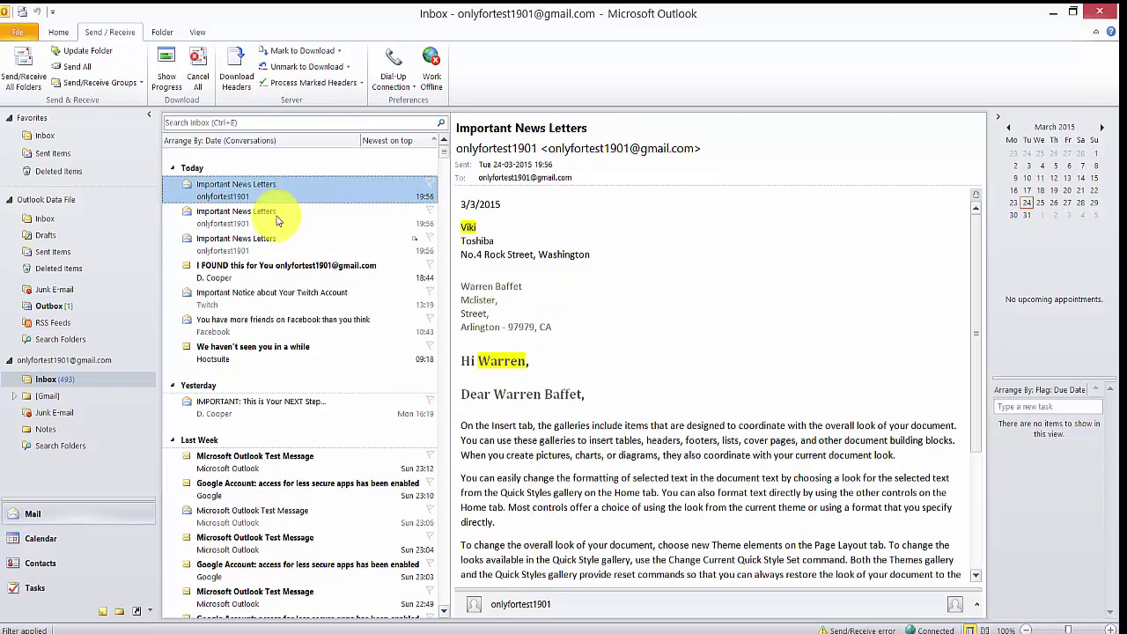
{"action": "left_click", "coordinate": [285, 215]}
{"action": "left_click", "coordinate": [290, 240]}
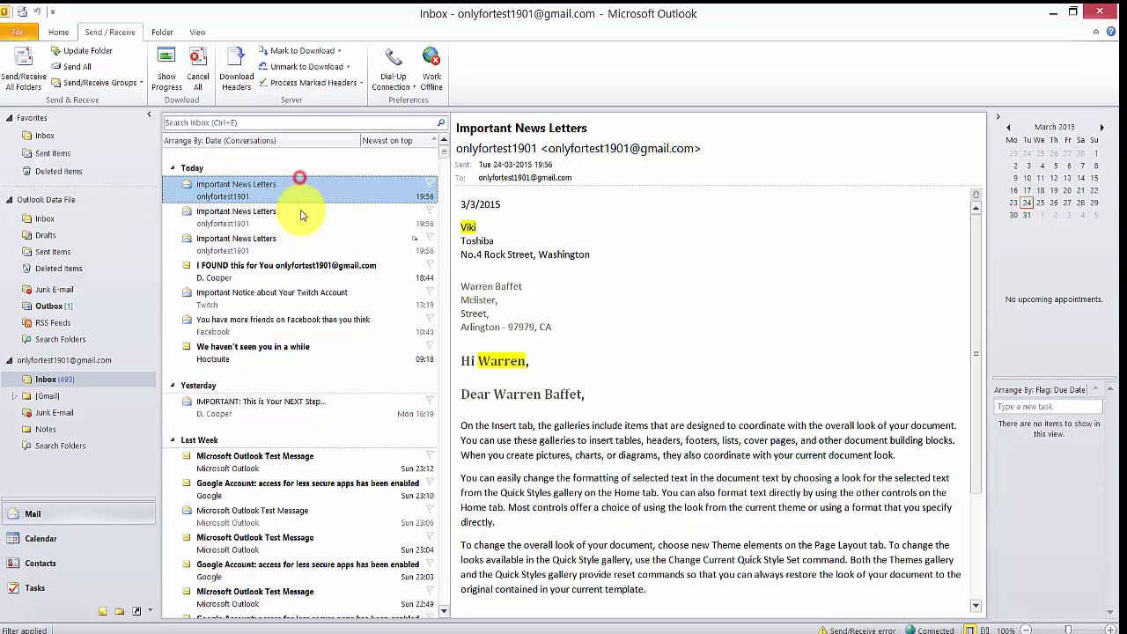
{"action": "left_click", "coordinate": [301, 220]}
{"action": "left_click", "coordinate": [301, 245]}
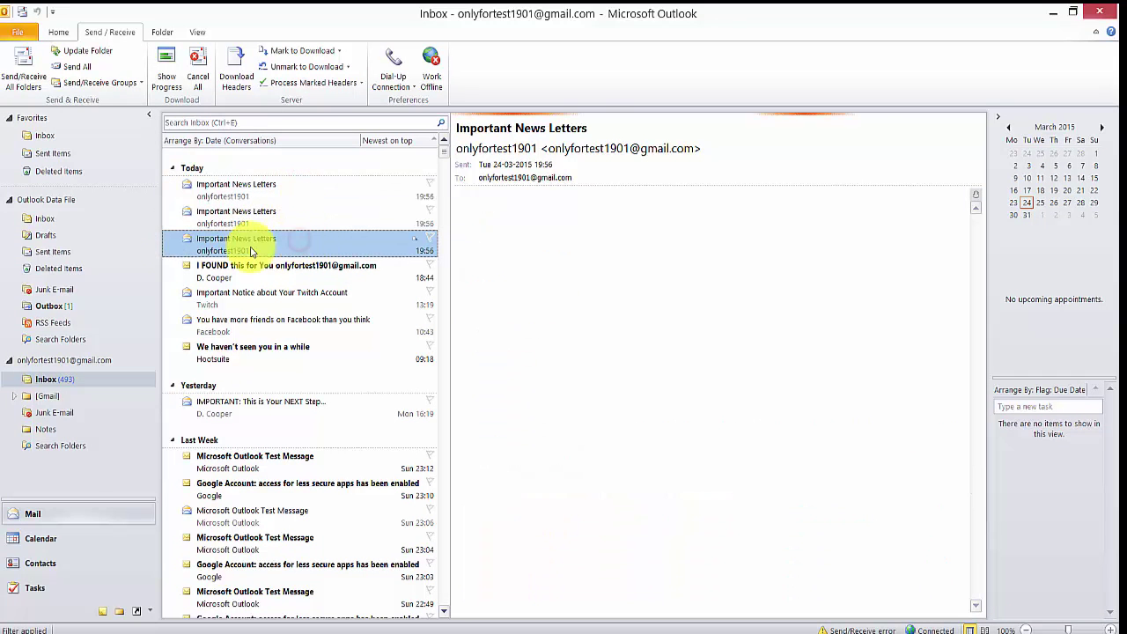
Step: Run Send/Receive All Folders from the Outbox, then return to the Gmail account's Inbox
{"action": "left_click", "coordinate": [50, 305]}
{"action": "left_click", "coordinate": [27, 68]}
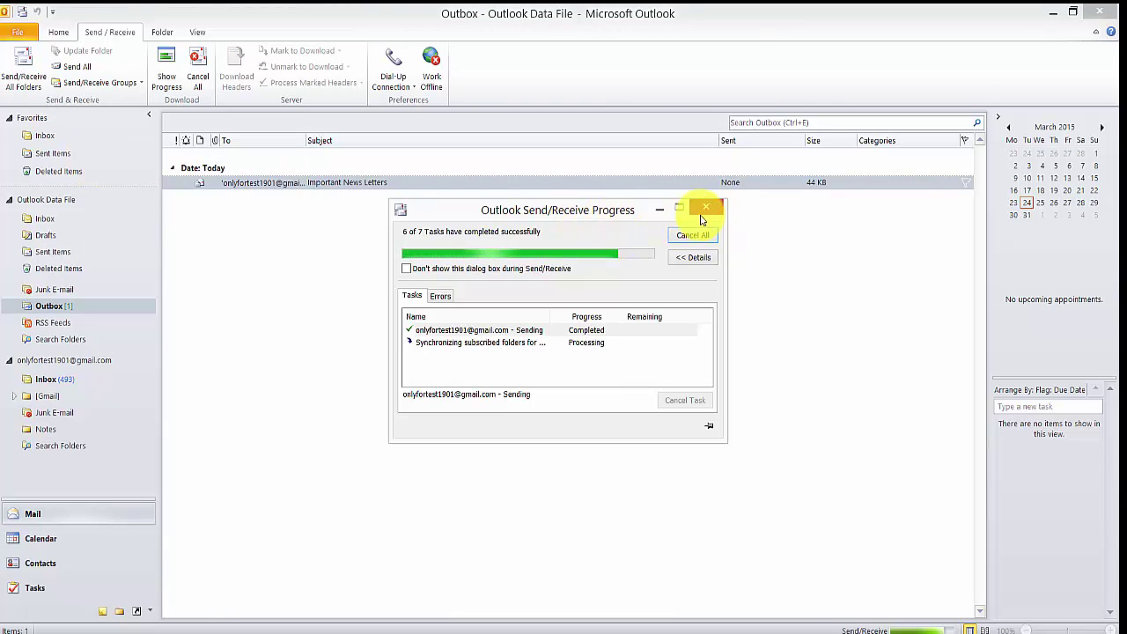
{"action": "left_click", "coordinate": [660, 206]}
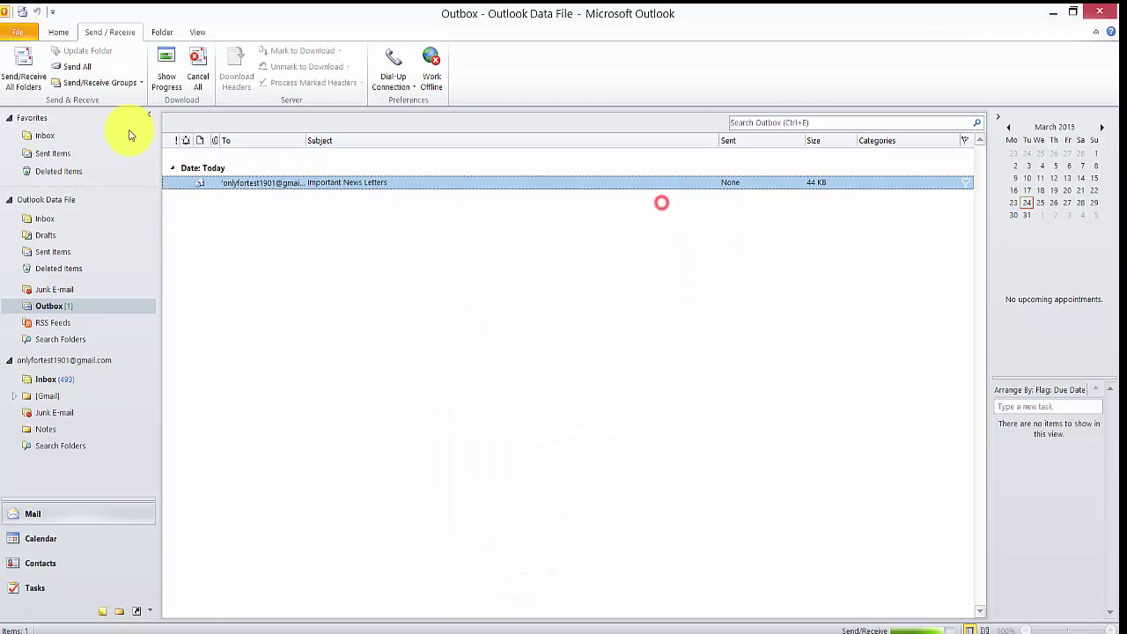
{"action": "left_click", "coordinate": [49, 220]}
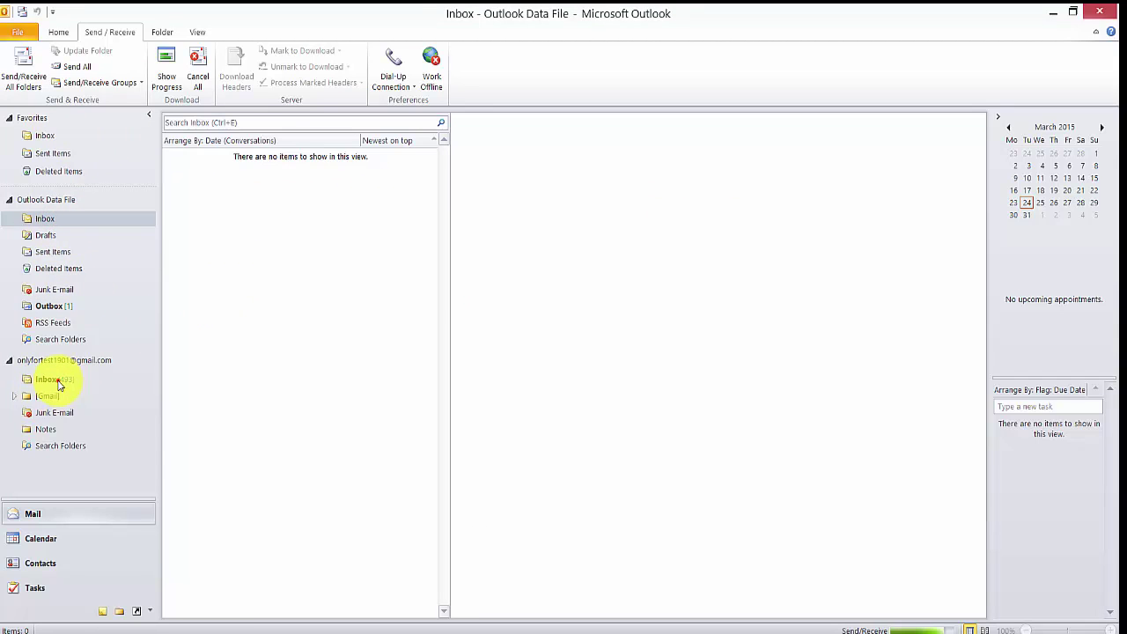
{"action": "left_click", "coordinate": [54, 380]}
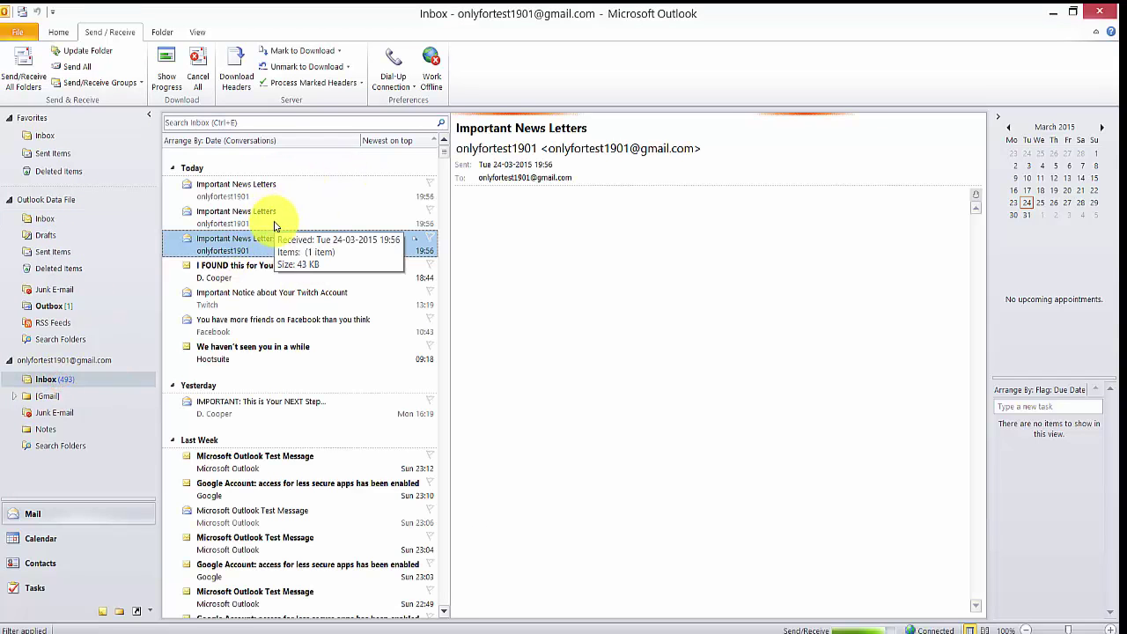